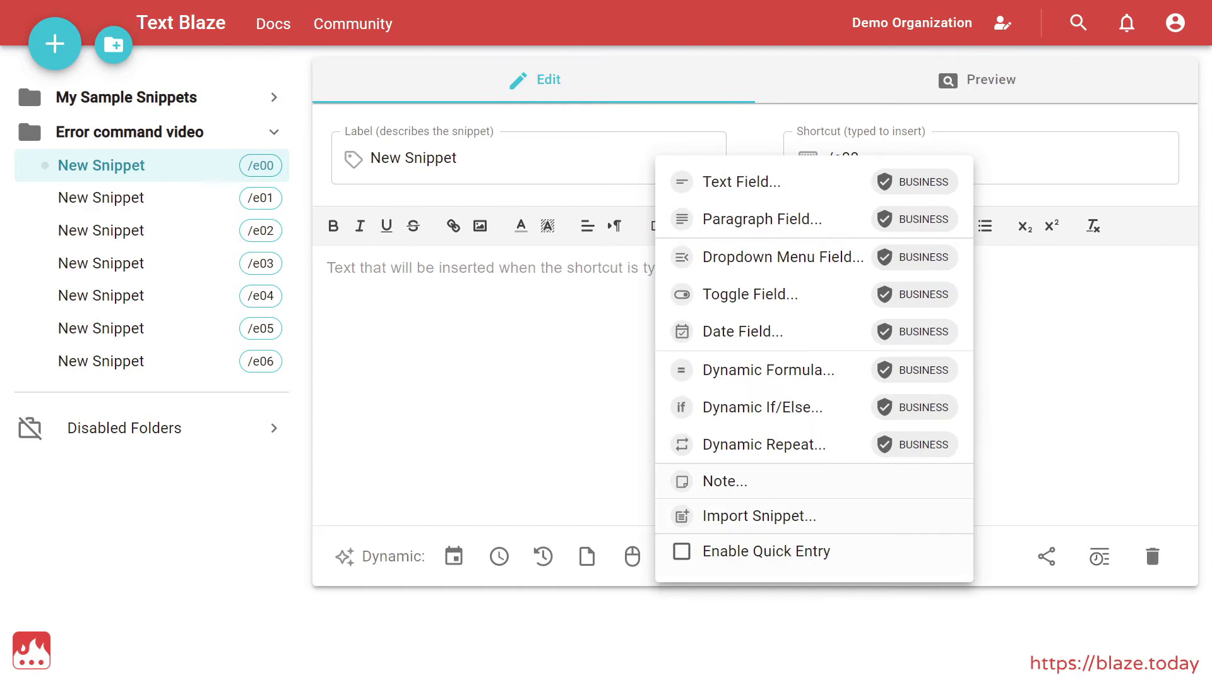
# - Insert a text field named text into the /e00 snippet
pyautogui.click(689, 184)
pyautogui.write('text')
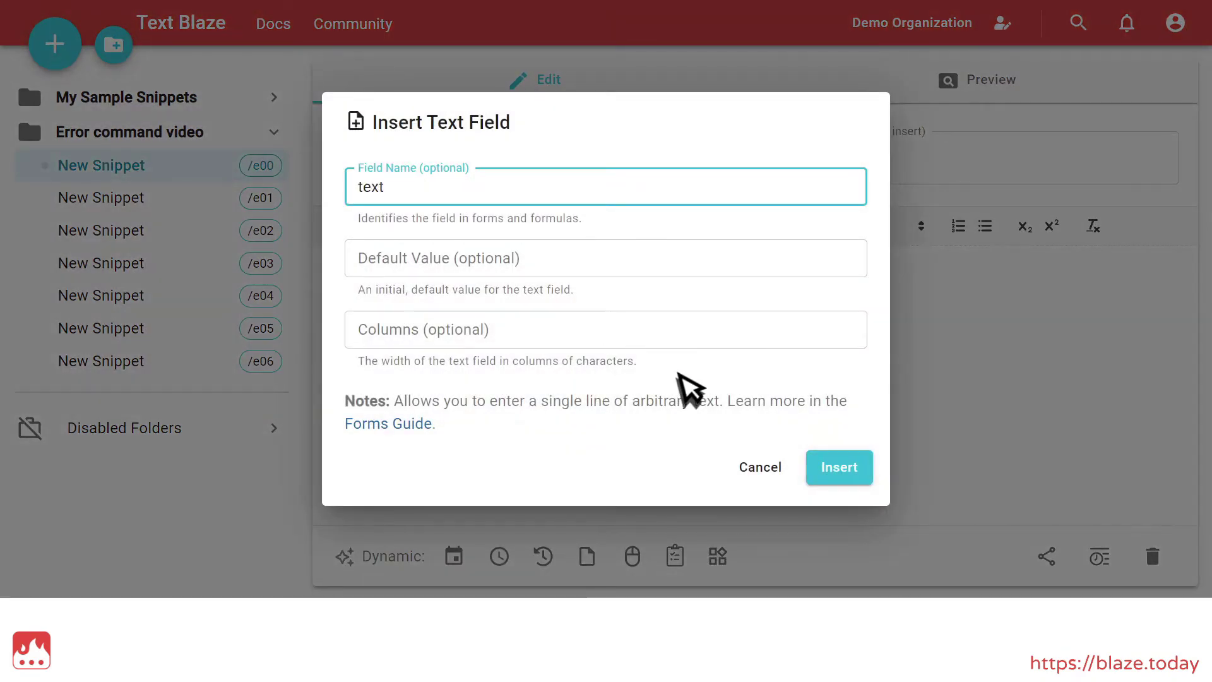
pyautogui.click(844, 469)
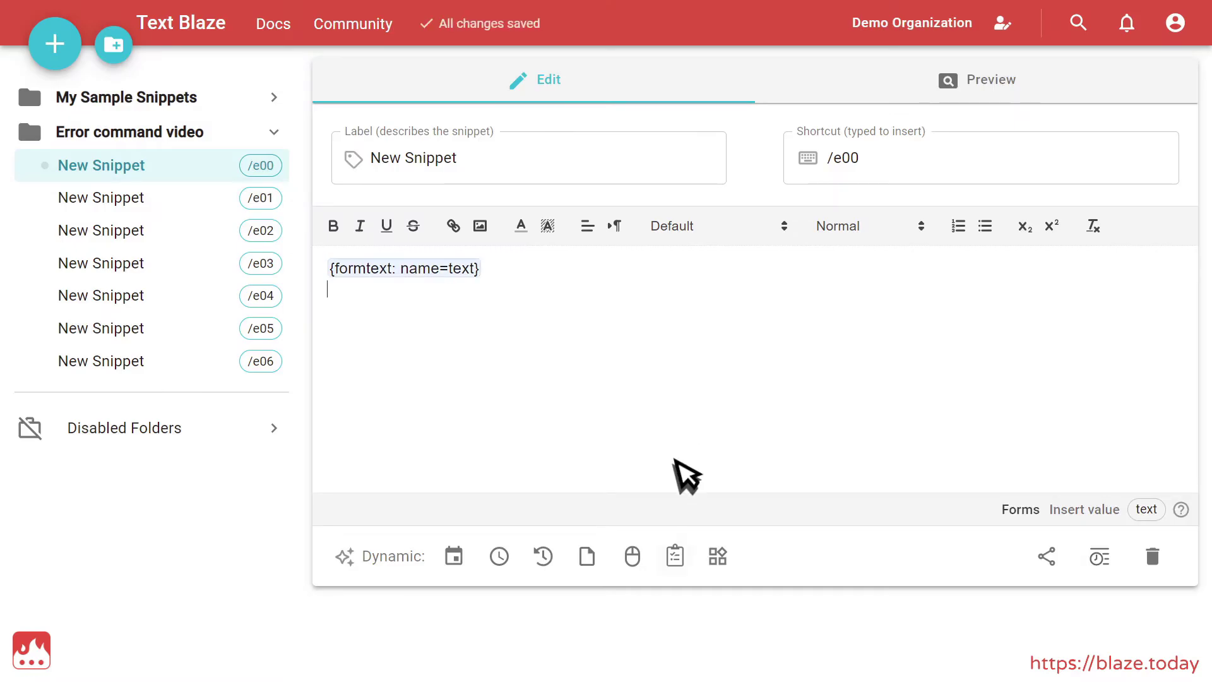
# - Insert a Dynamic If/Else below the text field with the condition text == ""
pyautogui.click(675, 557)
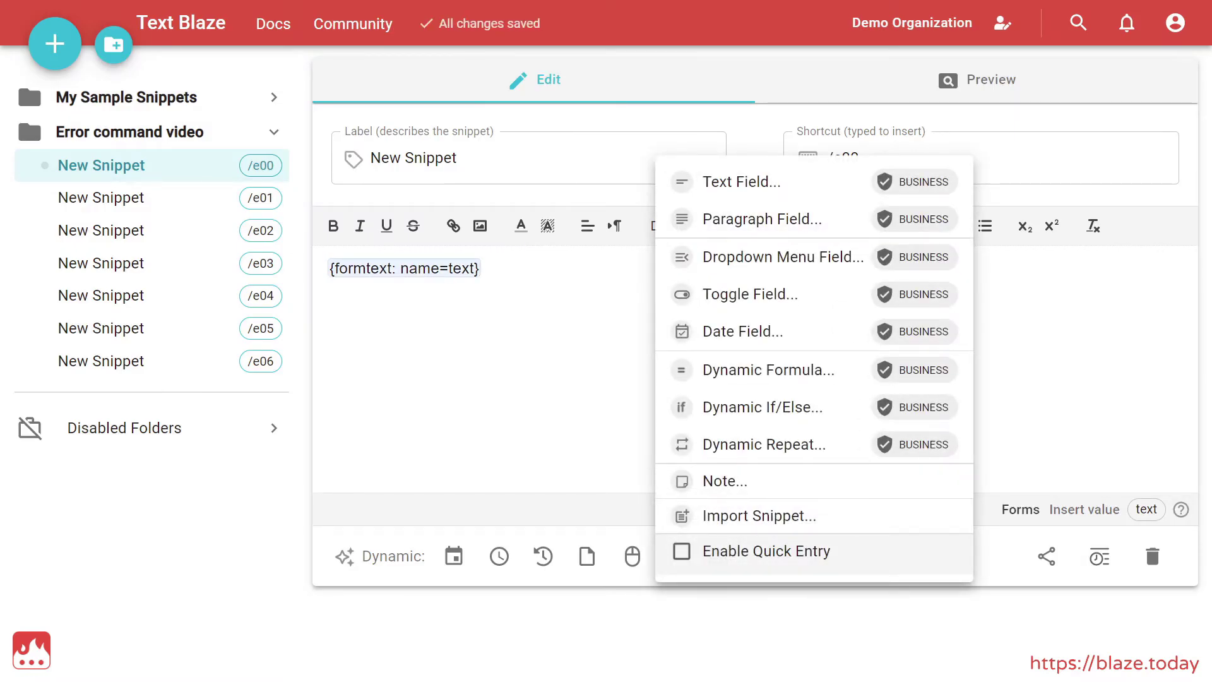
pyautogui.click(820, 409)
pyautogui.write('text == ""')
pyautogui.click(841, 493)
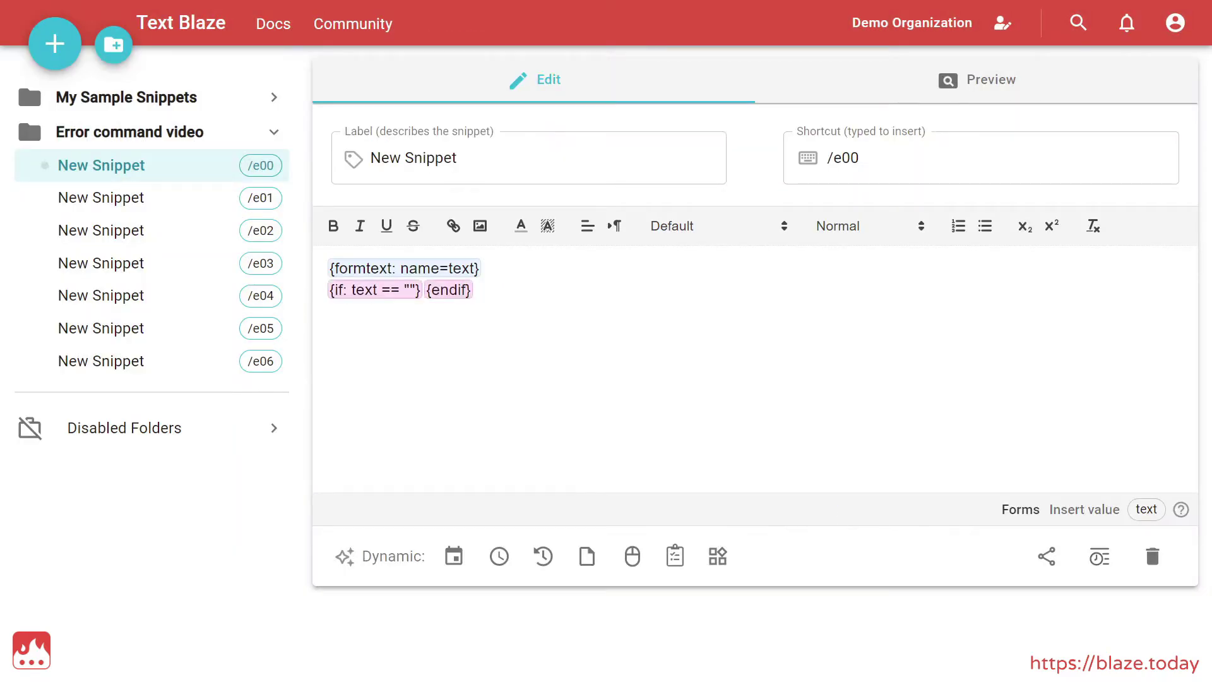
# - Add an error command inside the if block with the message "This field is required"
pyautogui.write('{error')
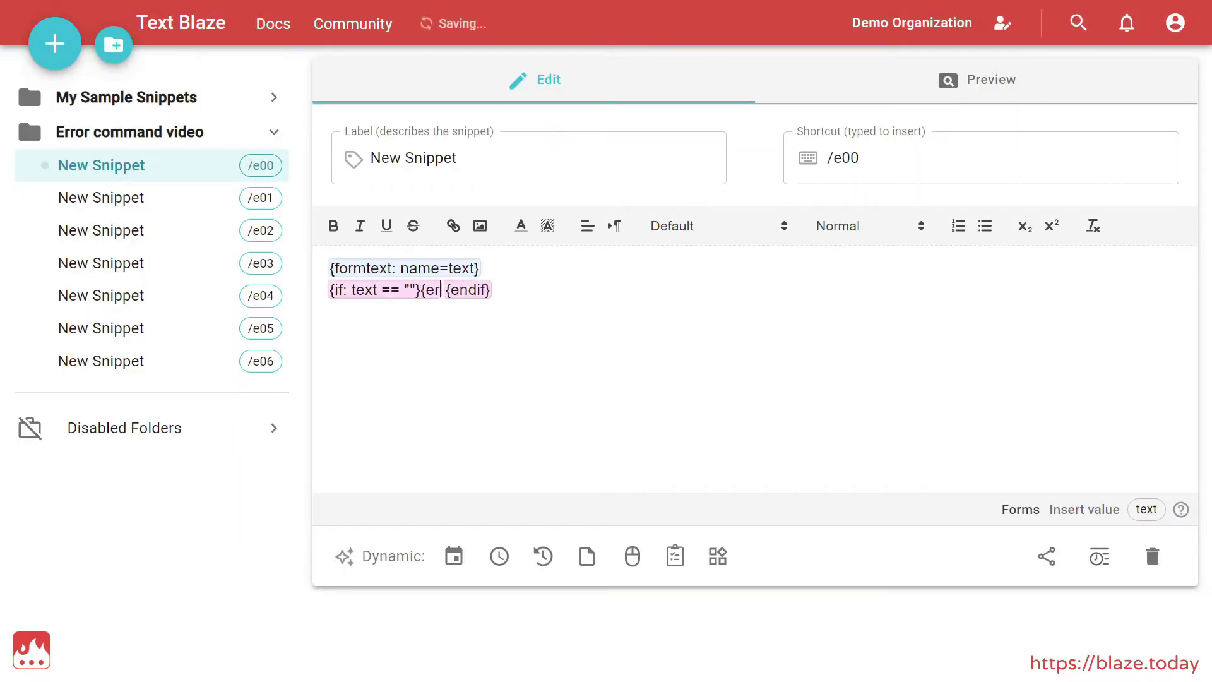
pyautogui.write('}')
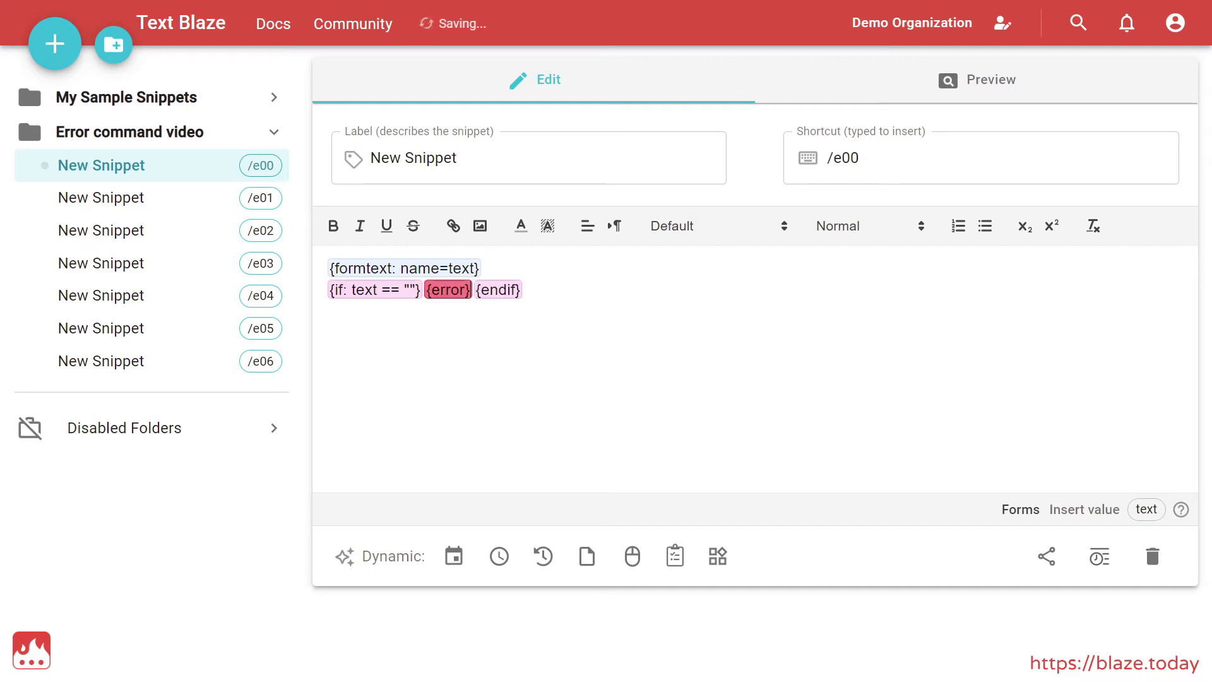
pyautogui.click(452, 290)
pyautogui.click(1027, 509)
pyautogui.write('This field is required')
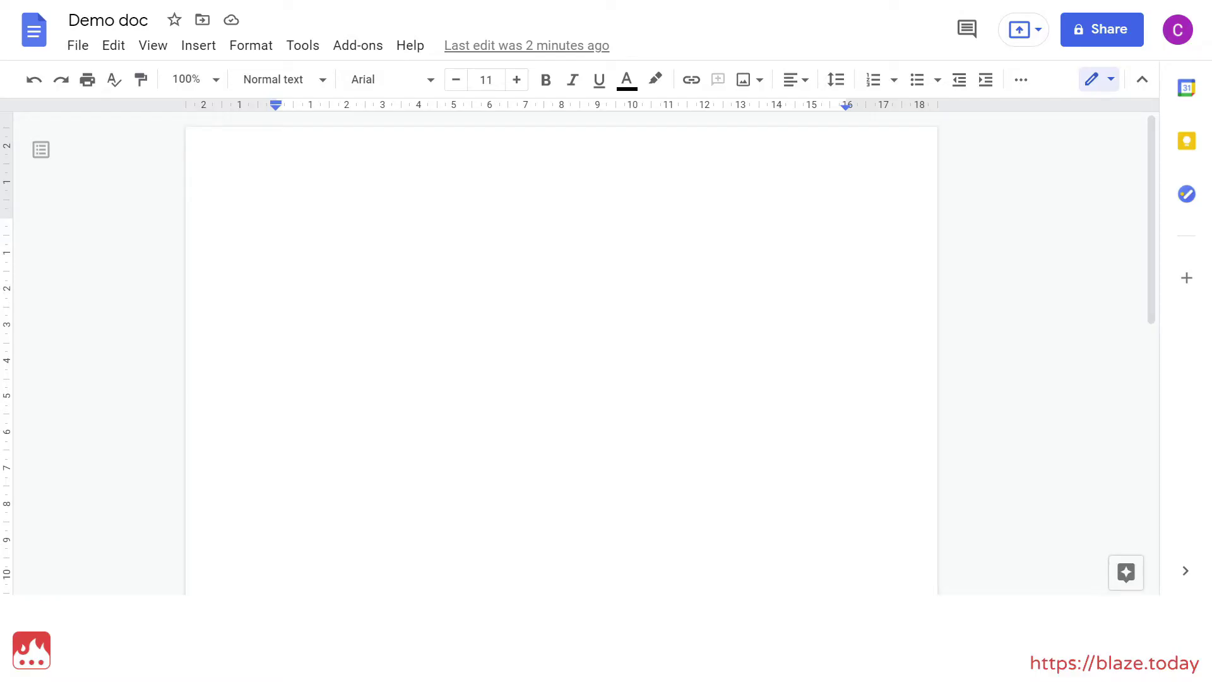
# - In the Google Docs document, trigger /e00, enter and clear "hello" in its text field, and insert the snippet with the field empty
pyautogui.write('/e00')
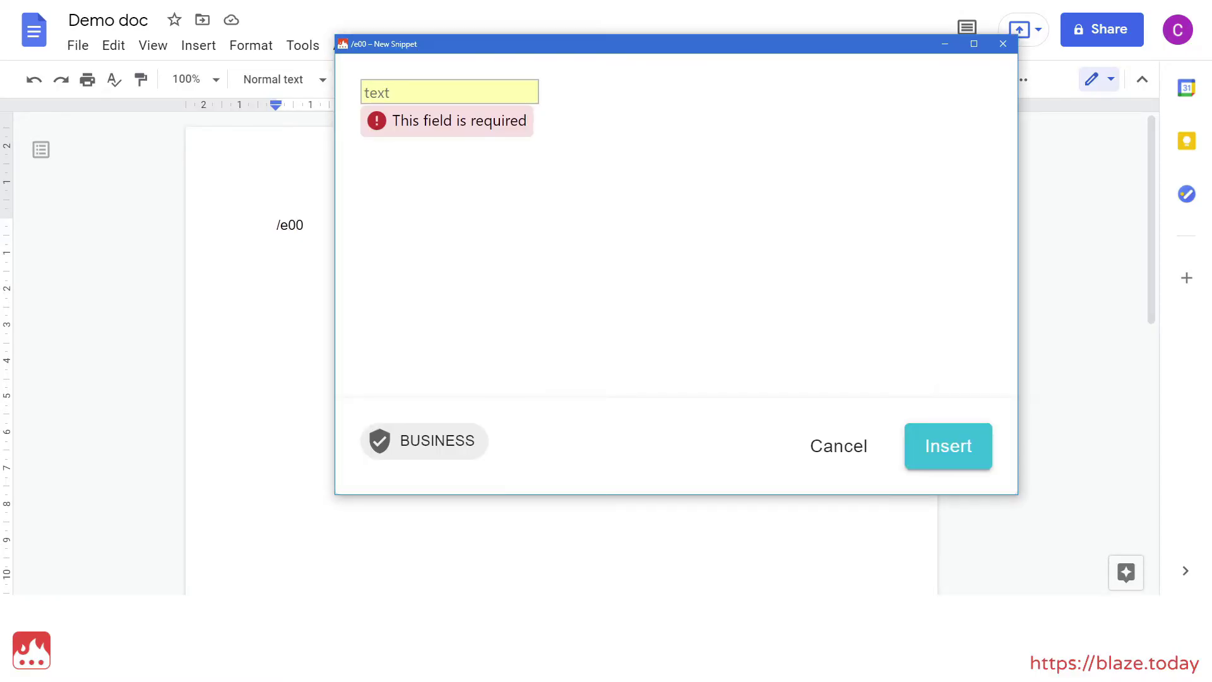
pyautogui.write('hello')
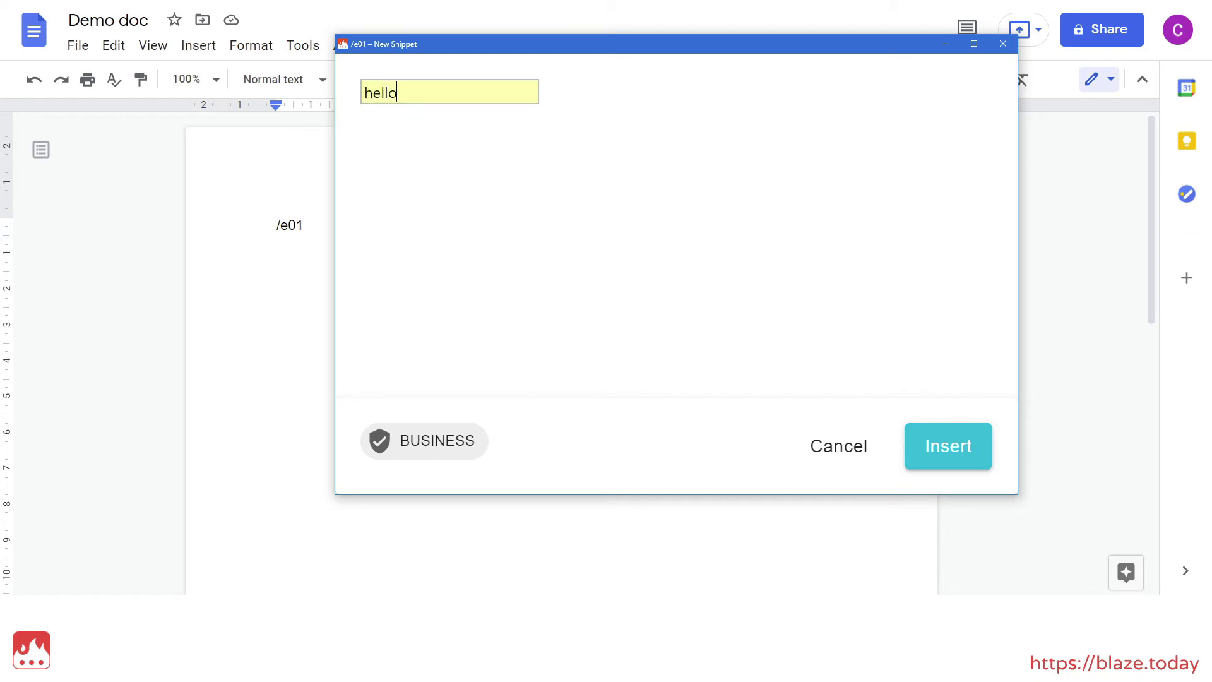
pyautogui.press('BackSpace')
pyautogui.press('BackSpace')
pyautogui.press('BackSpace')
pyautogui.press('BackSpace')
pyautogui.press('BackSpace')
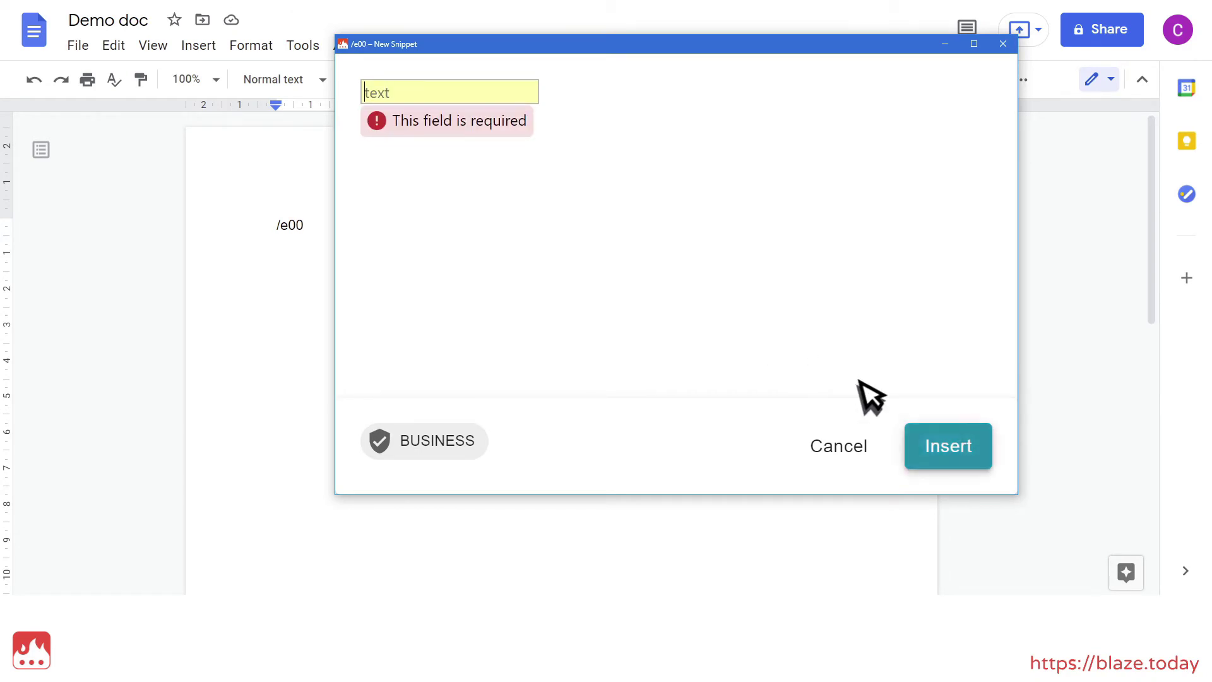
pyautogui.click(980, 455)
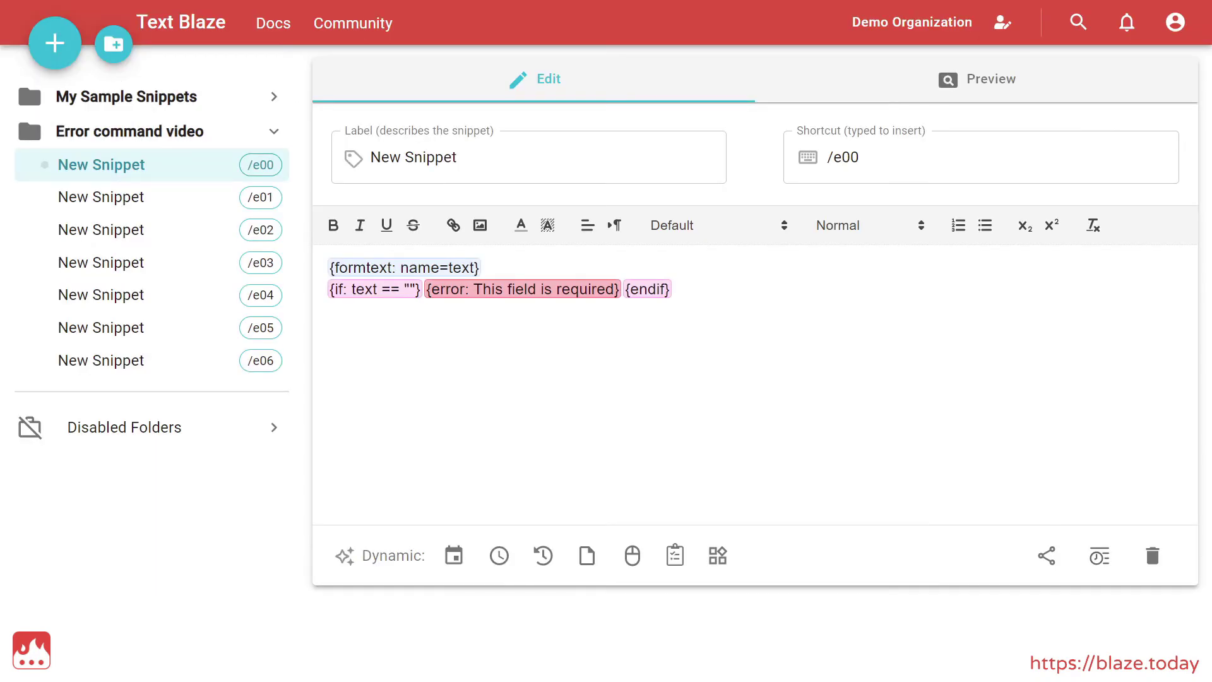
# - Switch back to Text Blaze and add the block setting to the /e00 snippet's error command
pyautogui.click(581, 290)
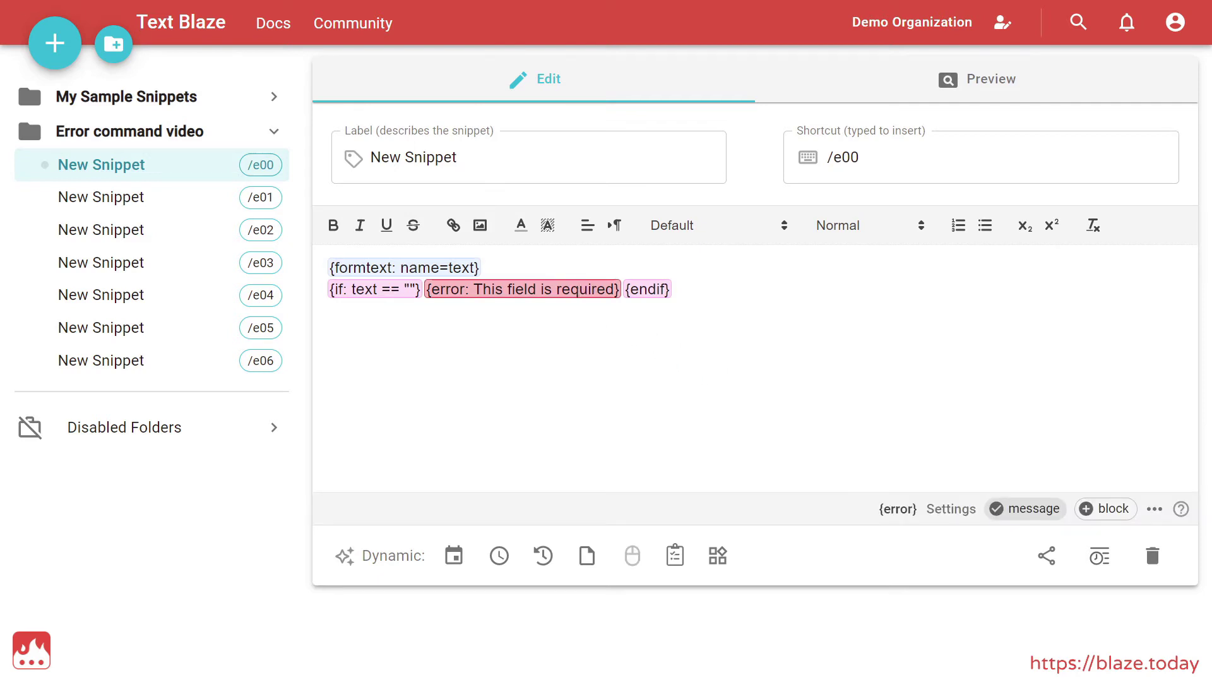
pyautogui.click(1114, 515)
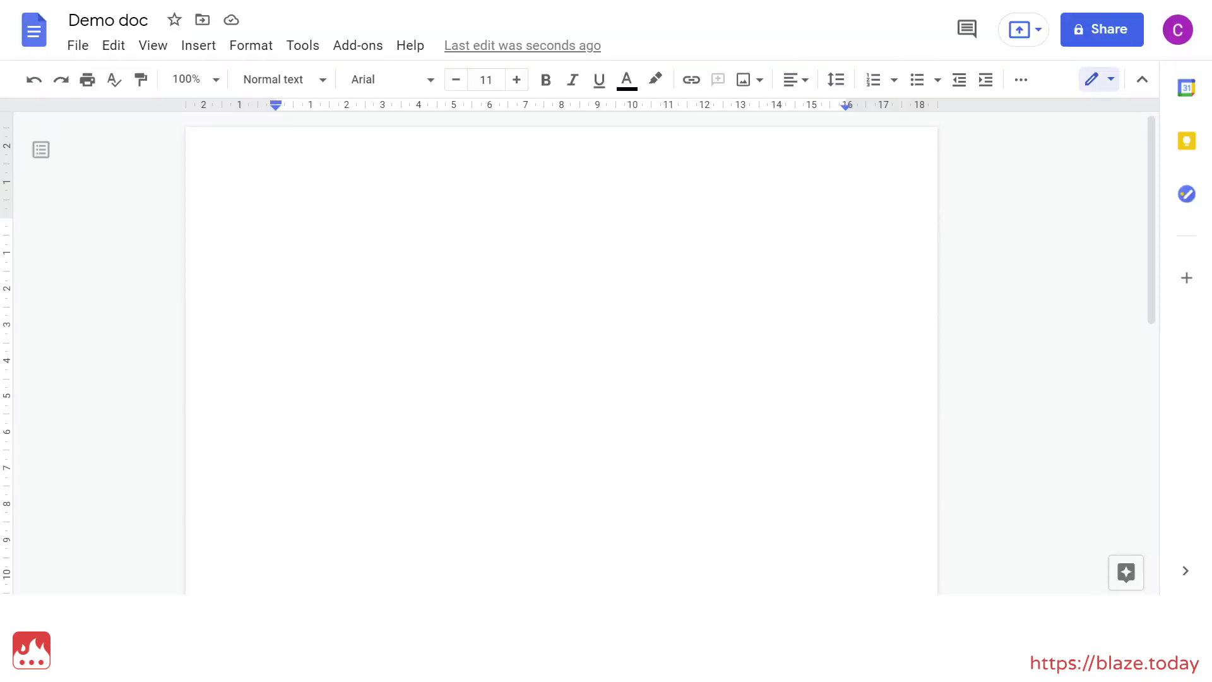
# - In the Google Docs document, trigger /e00, try inserting it empty, dismiss the alert, and insert it with "some text"
pyautogui.write('/e00')
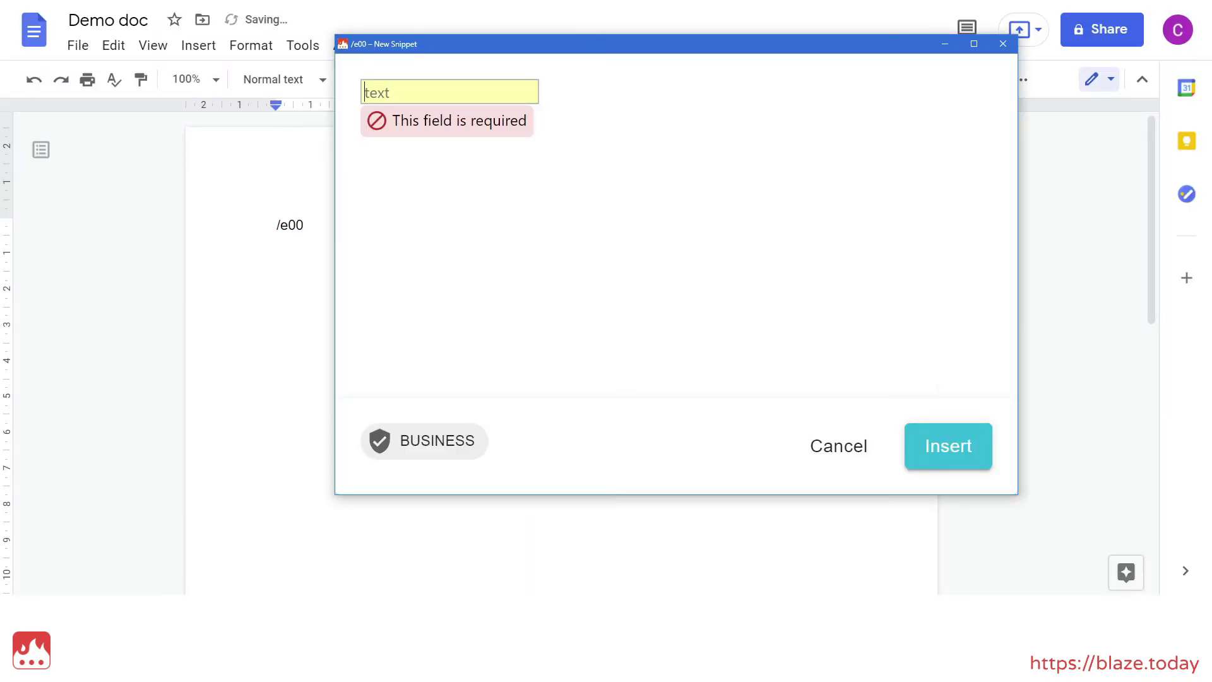
pyautogui.click(944, 453)
pyautogui.press('Return')
pyautogui.write('some text')
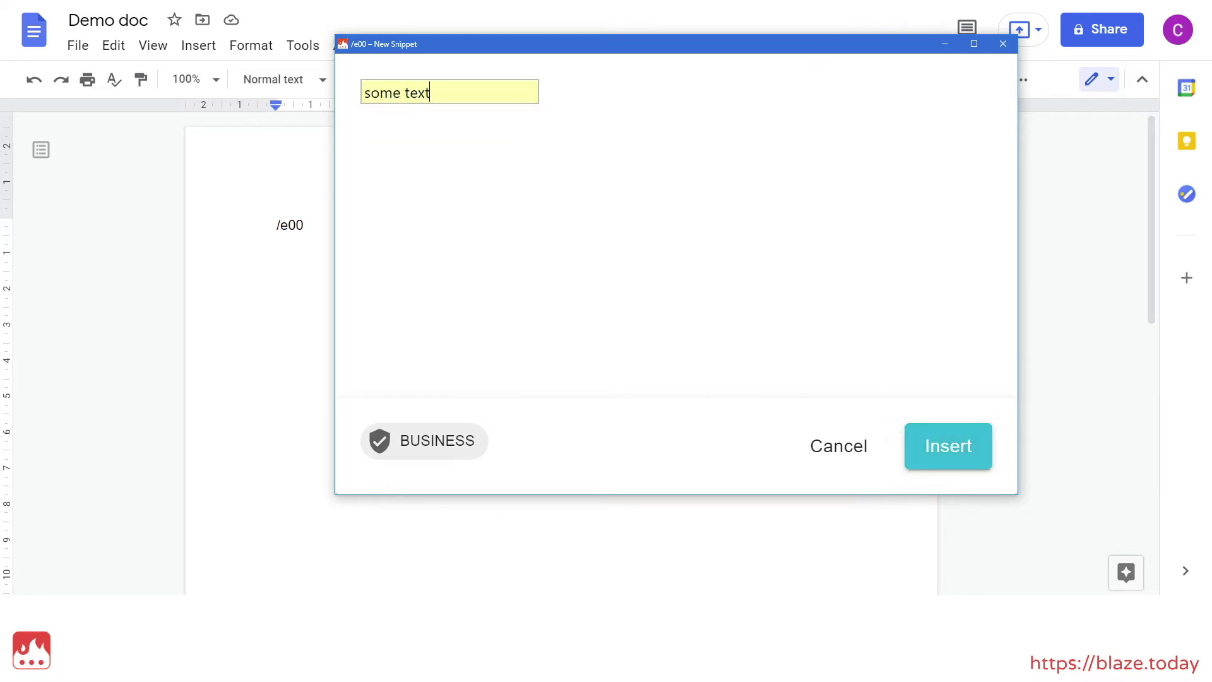
pyautogui.click(941, 442)
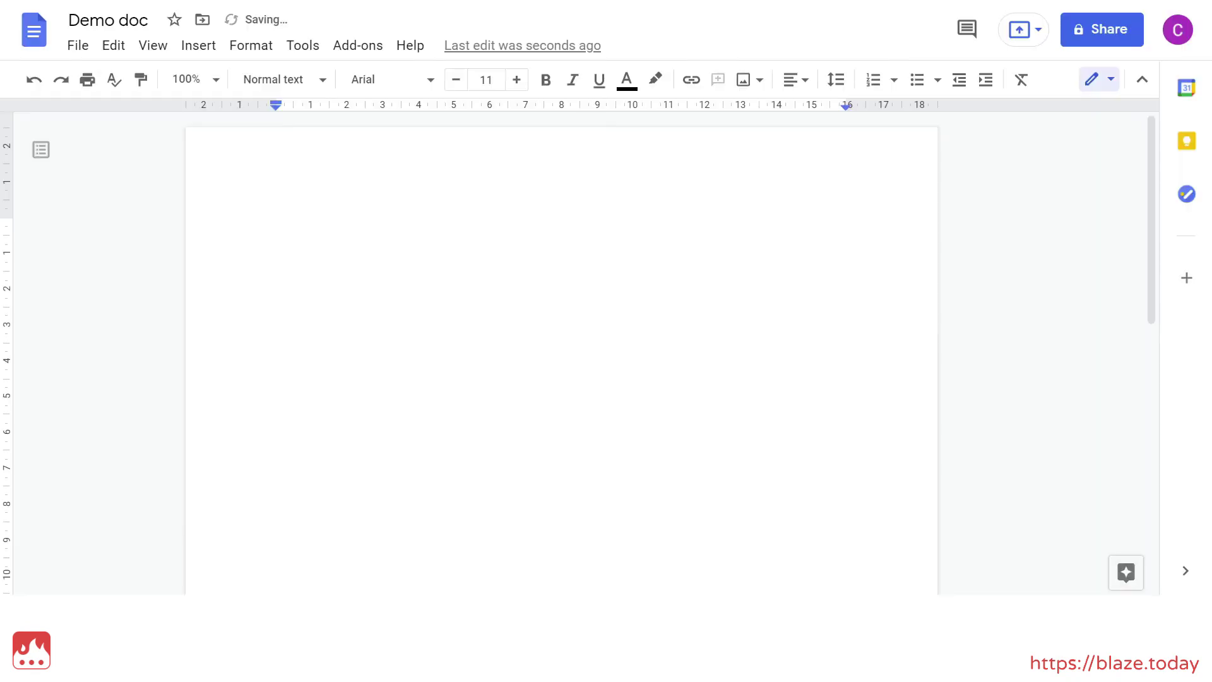
# - Trigger /e04 in the document, try inserting it without a selection, and insert it with Choice C selected
pyautogui.write('/e04')
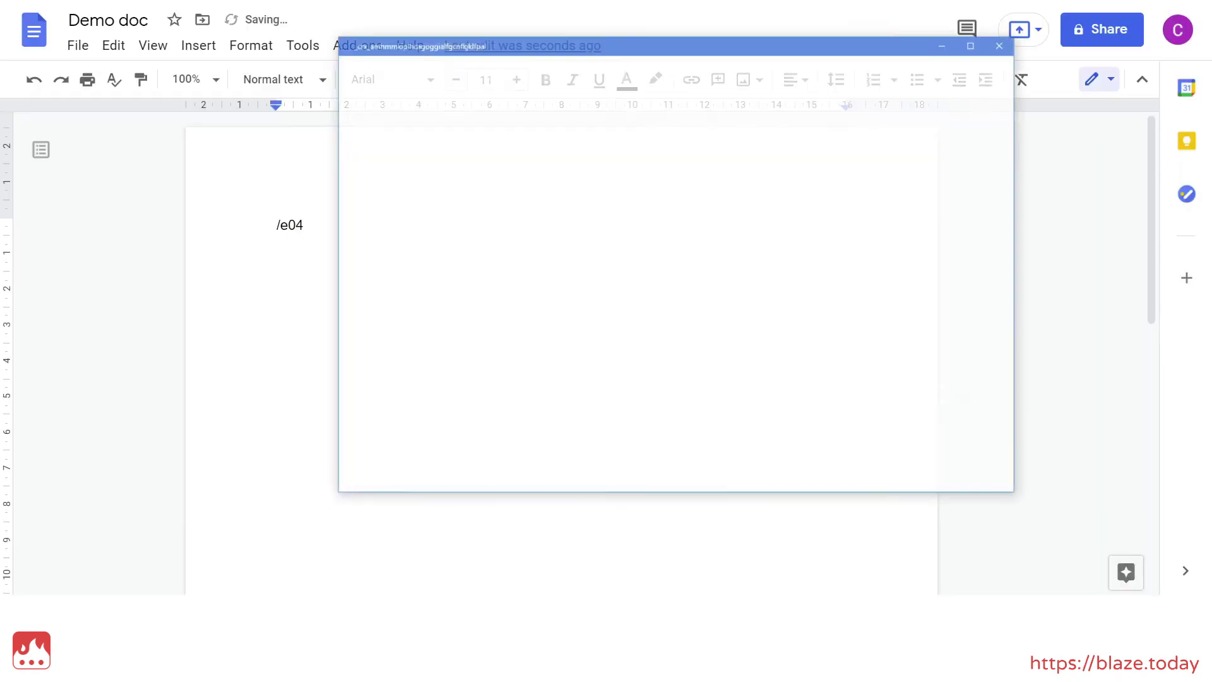
pyautogui.click(949, 446)
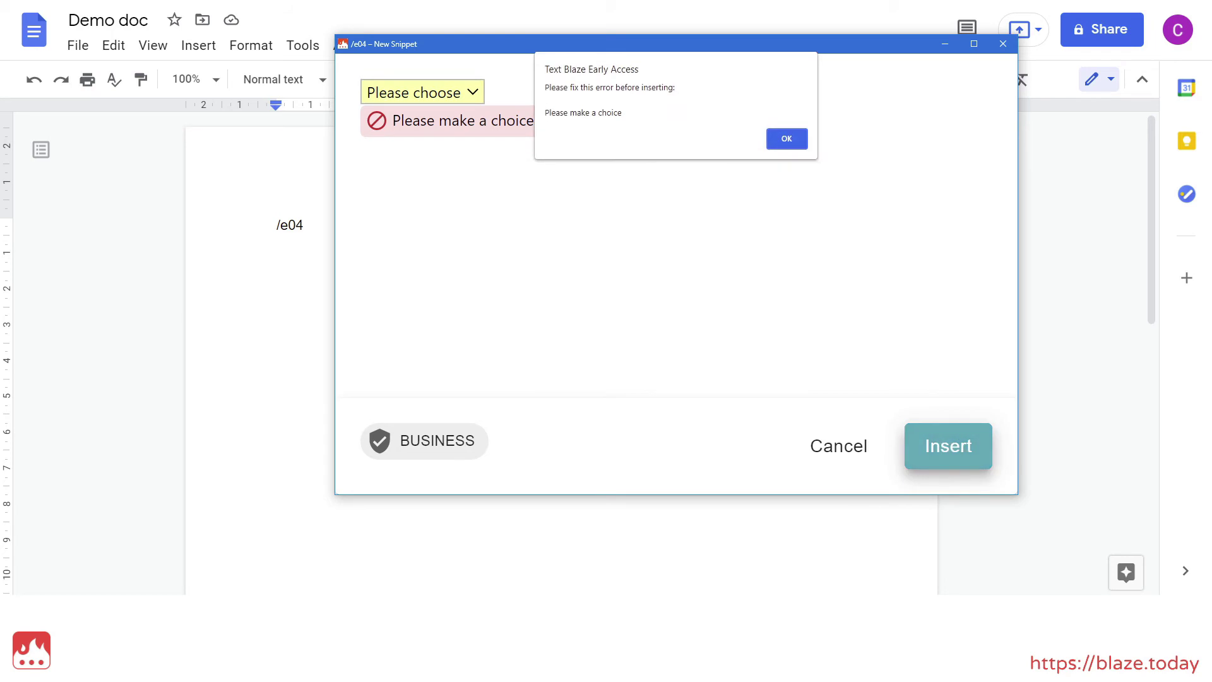
pyautogui.press('Return')
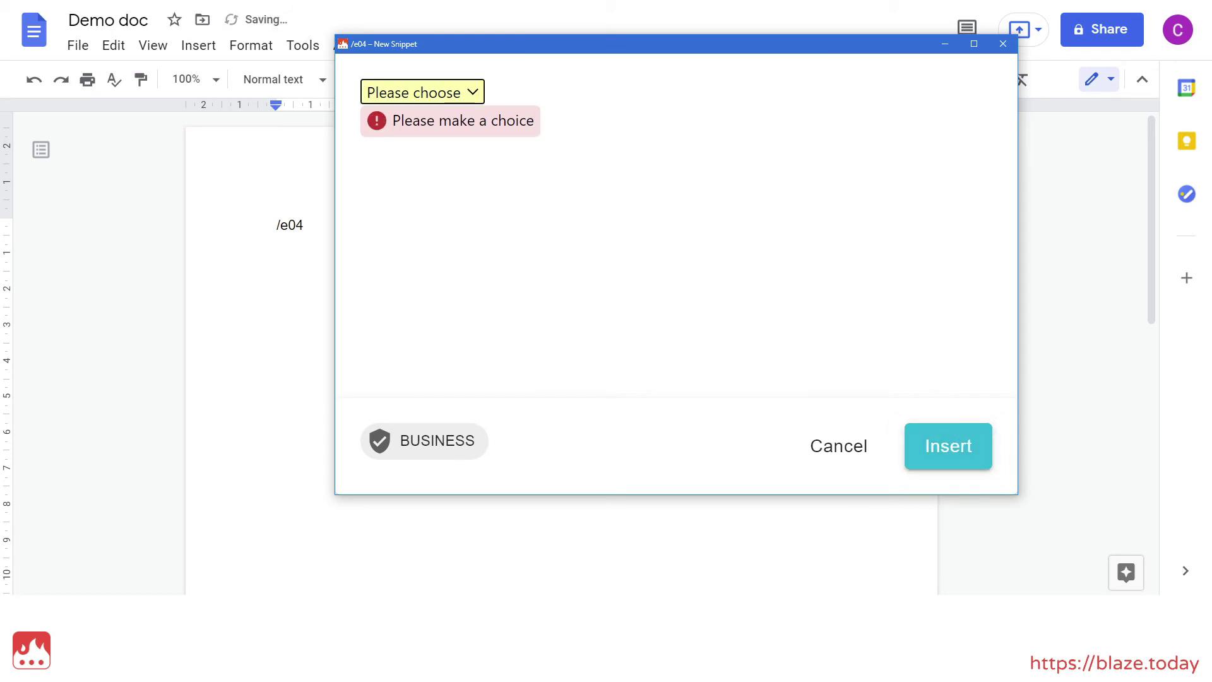
pyautogui.click(445, 89)
pyautogui.click(444, 153)
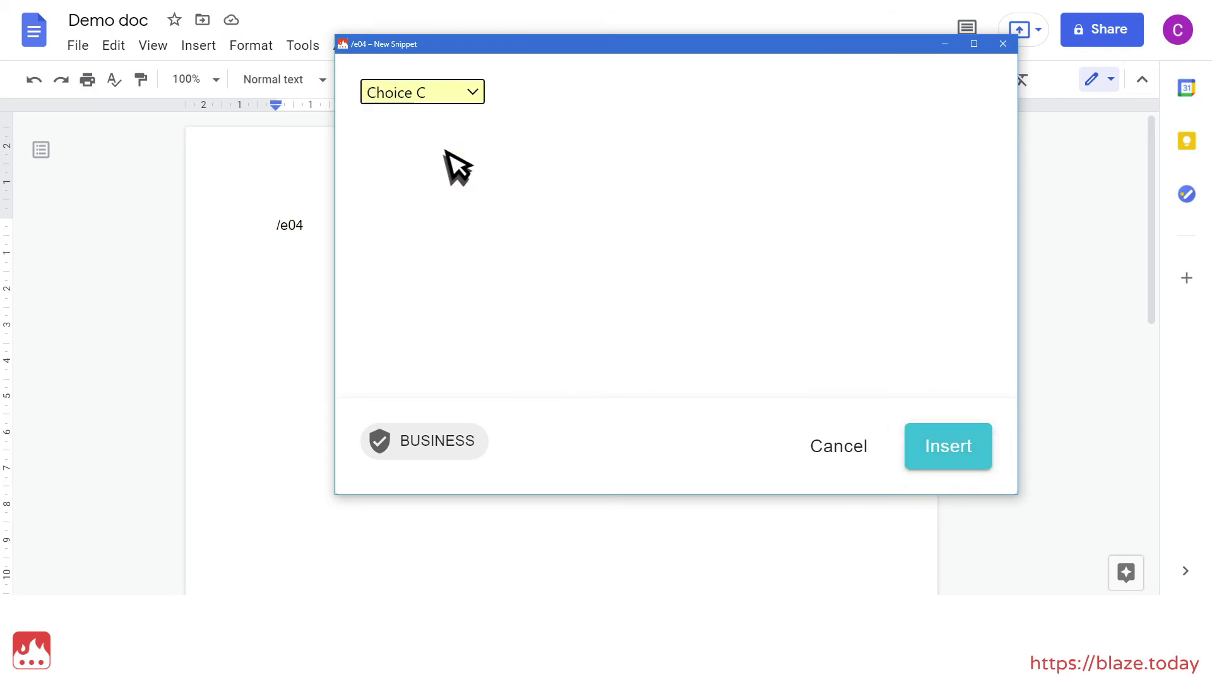
pyautogui.click(946, 446)
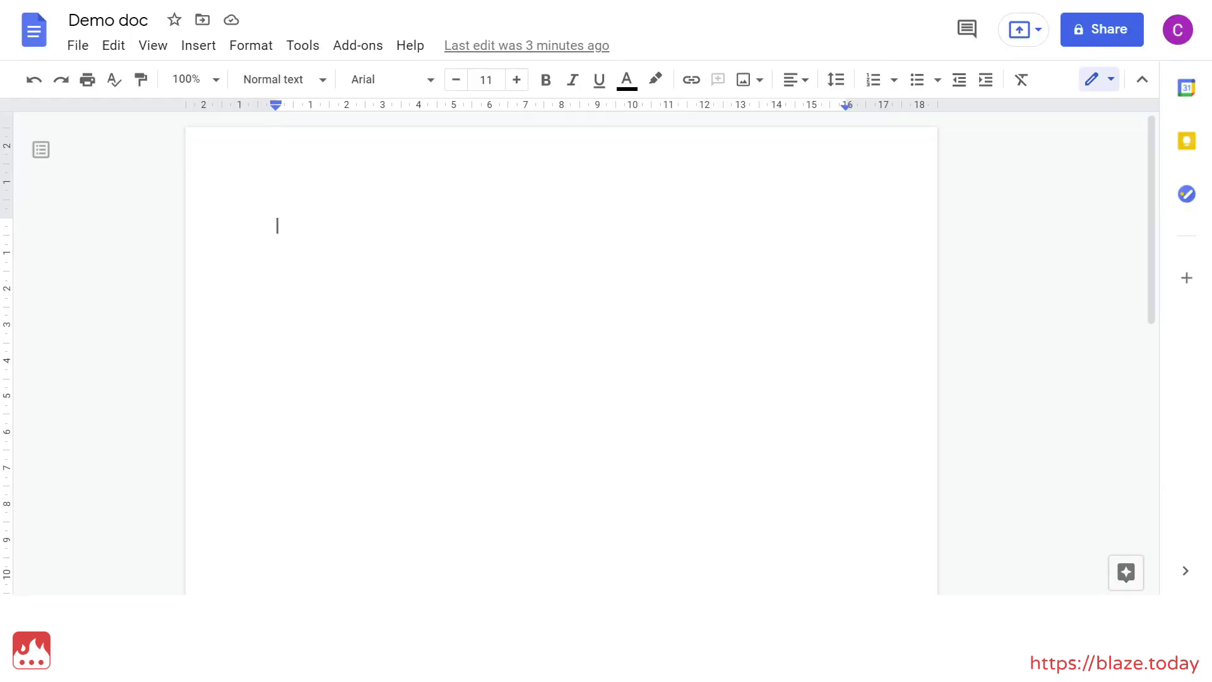
# - Trigger /e05 in the document and select Choice A, Choice B and Choice C one after another in its multiple-choice field
pyautogui.write('/e05')
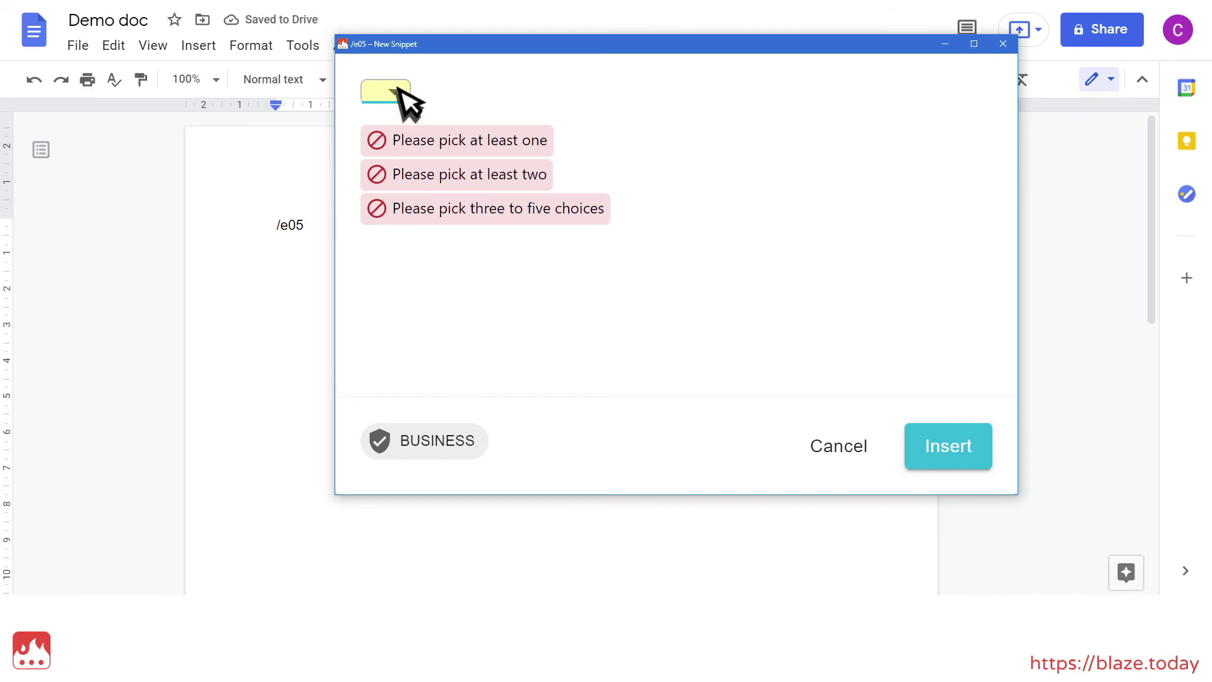
pyautogui.click(397, 88)
pyautogui.click(423, 110)
pyautogui.press('Escape')
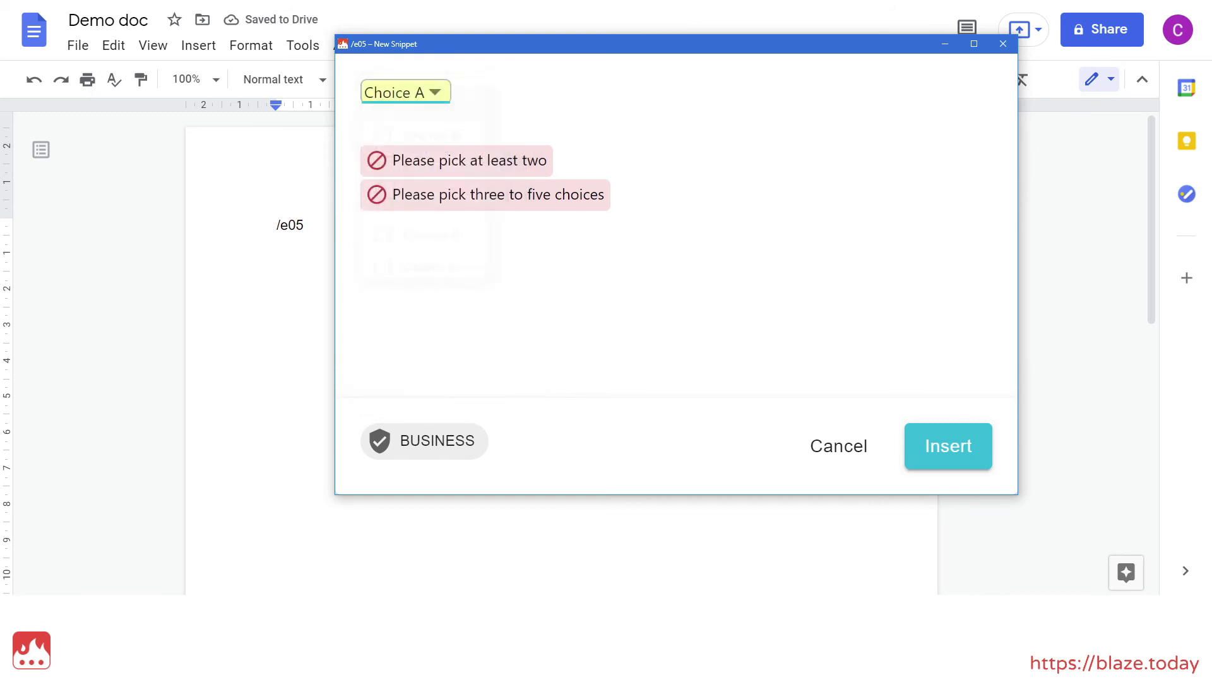
pyautogui.click(425, 95)
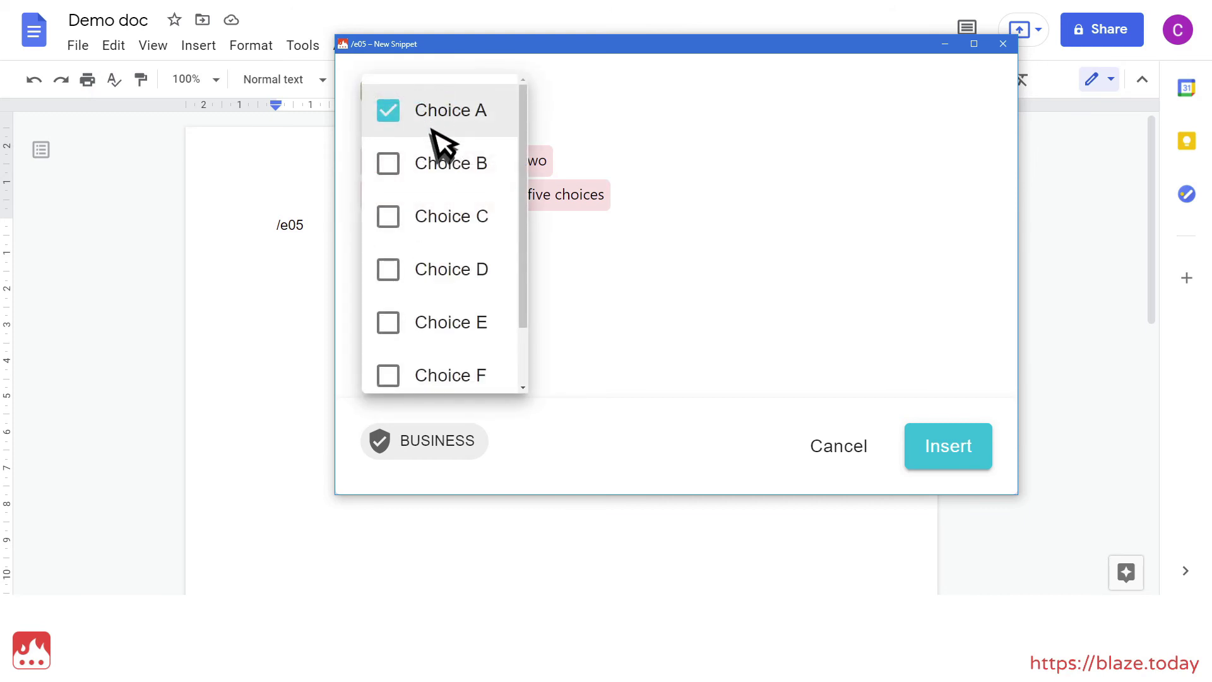
pyautogui.click(447, 171)
pyautogui.press('Escape')
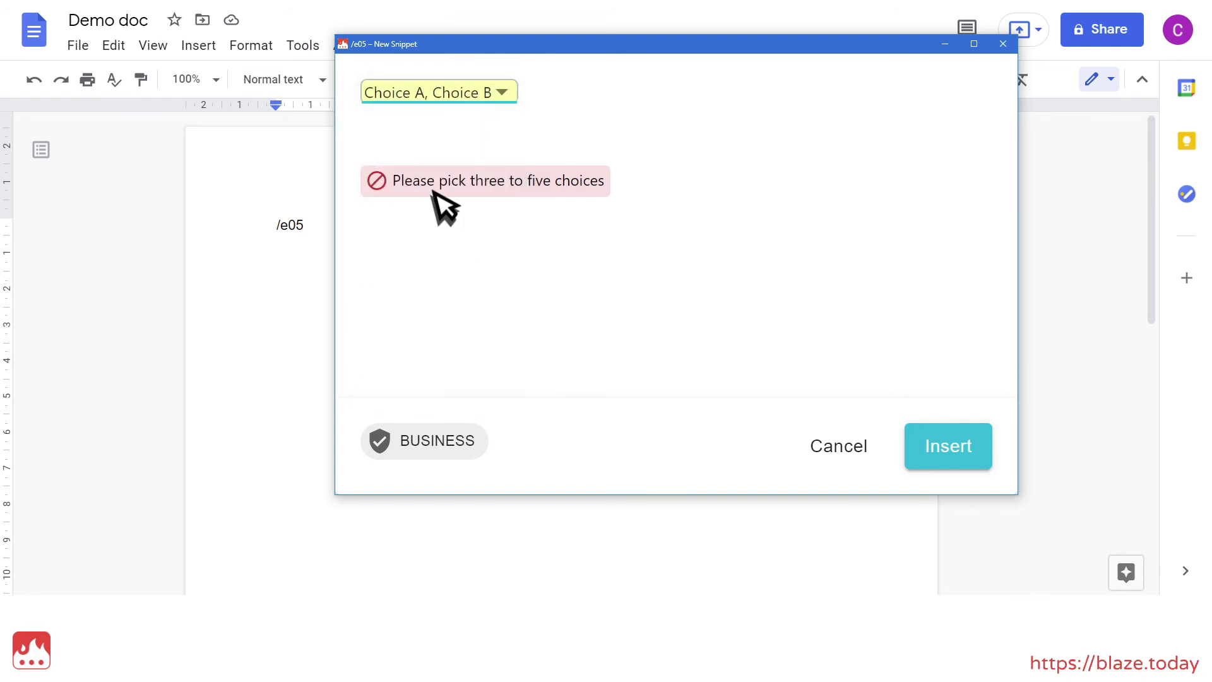
pyautogui.click(433, 92)
pyautogui.click(472, 217)
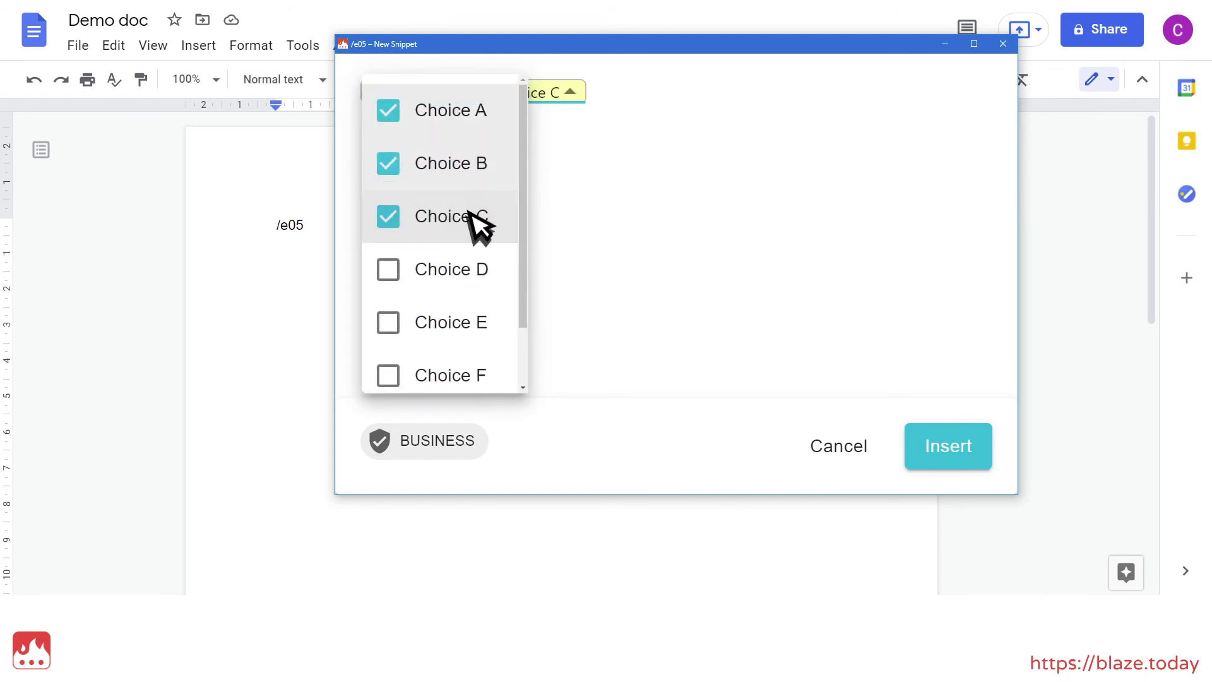
pyautogui.press('Escape')
# - Add Choice D, Choice E and Choice F to the selection, try inserting the snippet, and dismiss the alert
pyautogui.click(489, 94)
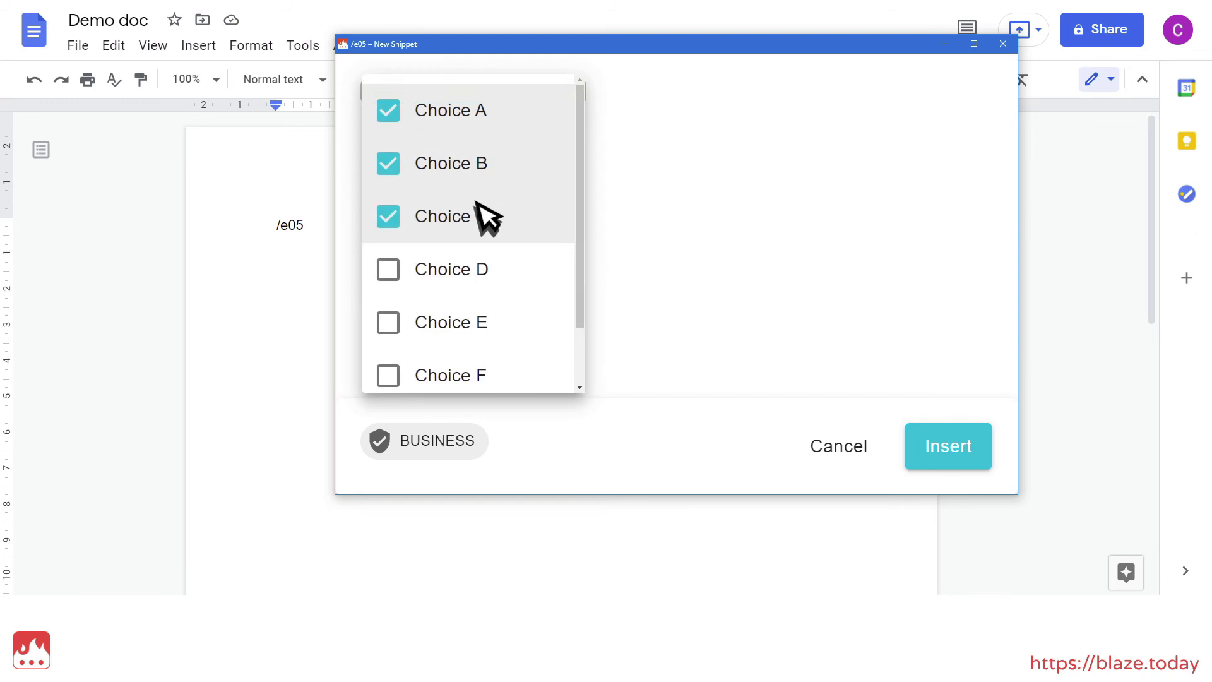
pyautogui.click(482, 278)
pyautogui.click(474, 322)
pyautogui.click(479, 366)
pyautogui.press('Escape')
pyautogui.click(948, 446)
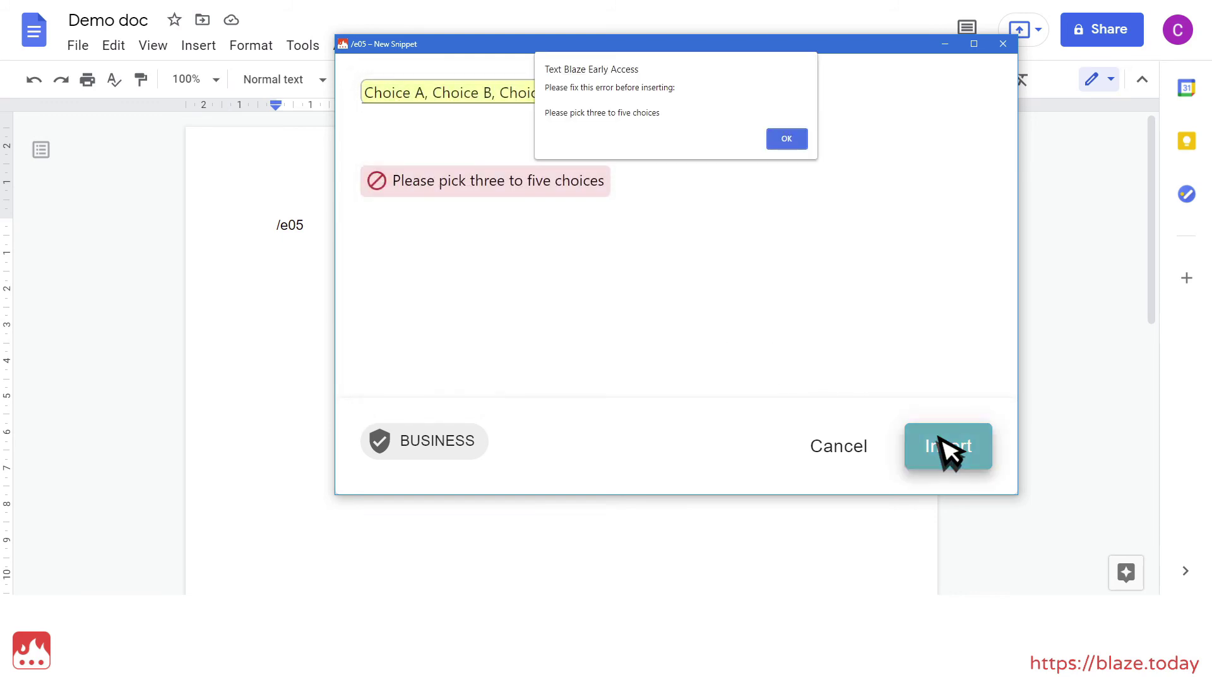
pyautogui.click(786, 138)
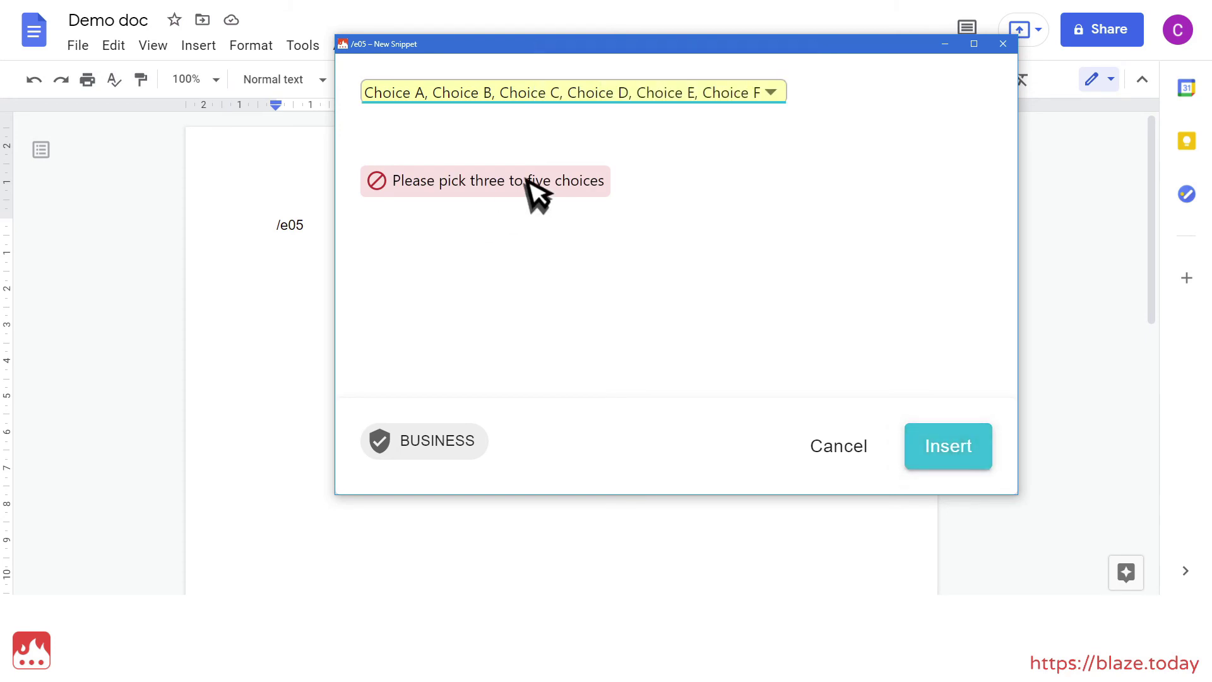
# - Deselect Choice E in the multiple-choice field and insert the /e05 snippet
pyautogui.click(691, 93)
pyautogui.click(467, 315)
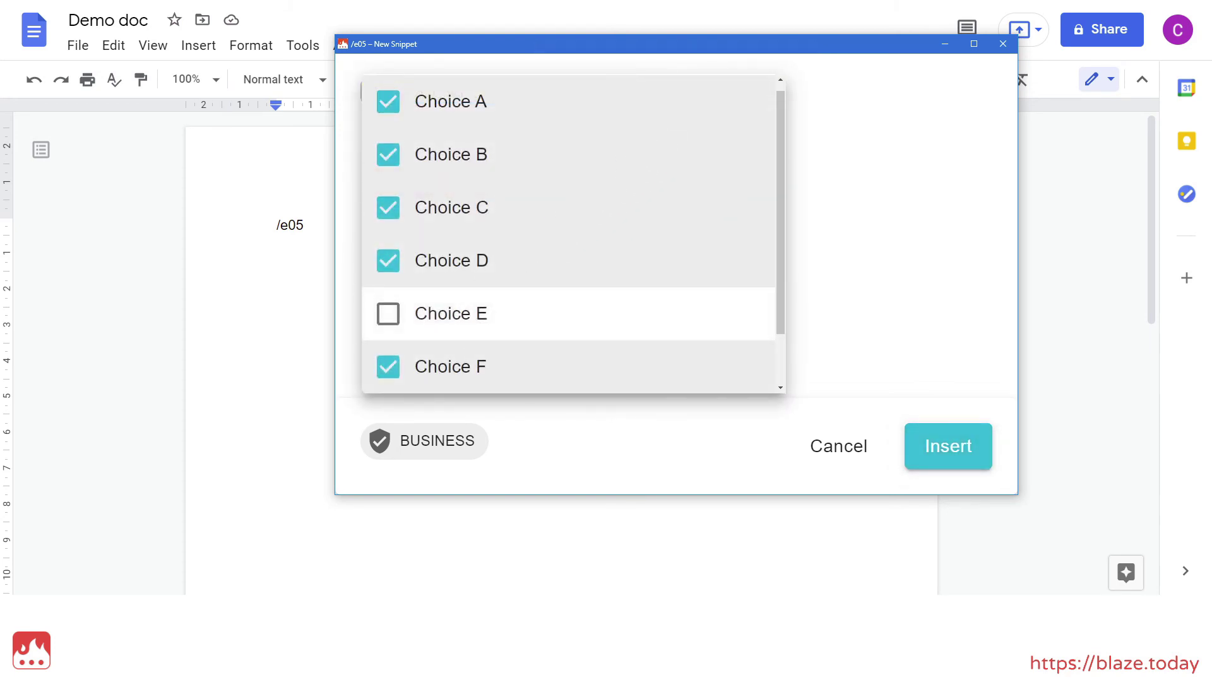
pyautogui.press('Escape')
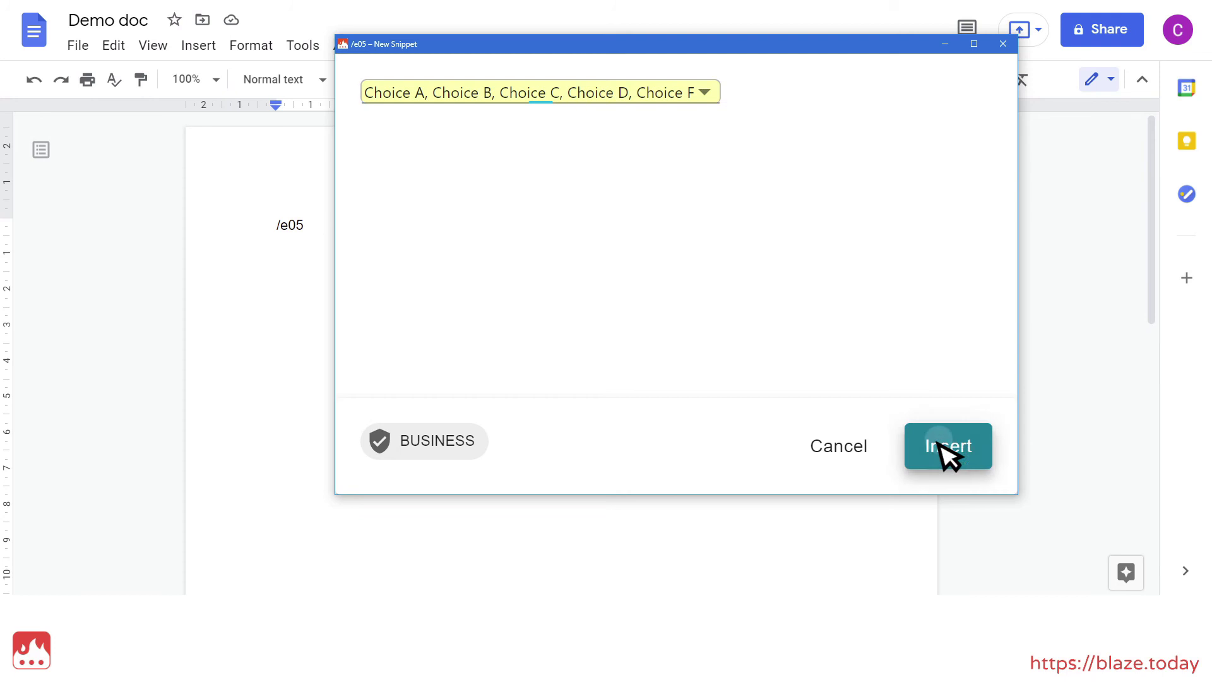
pyautogui.click(947, 451)
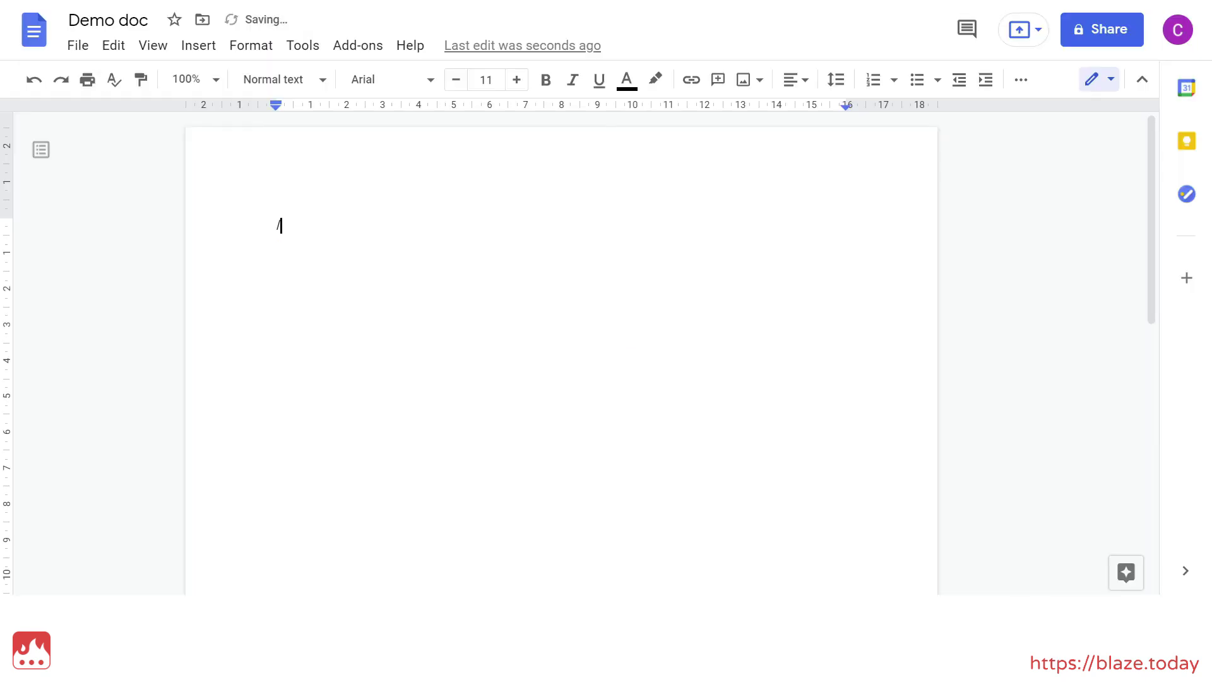
# - Trigger /e06 in the document, fill in an e-mail address in its text field, and insert the snippet
pyautogui.write('e06')
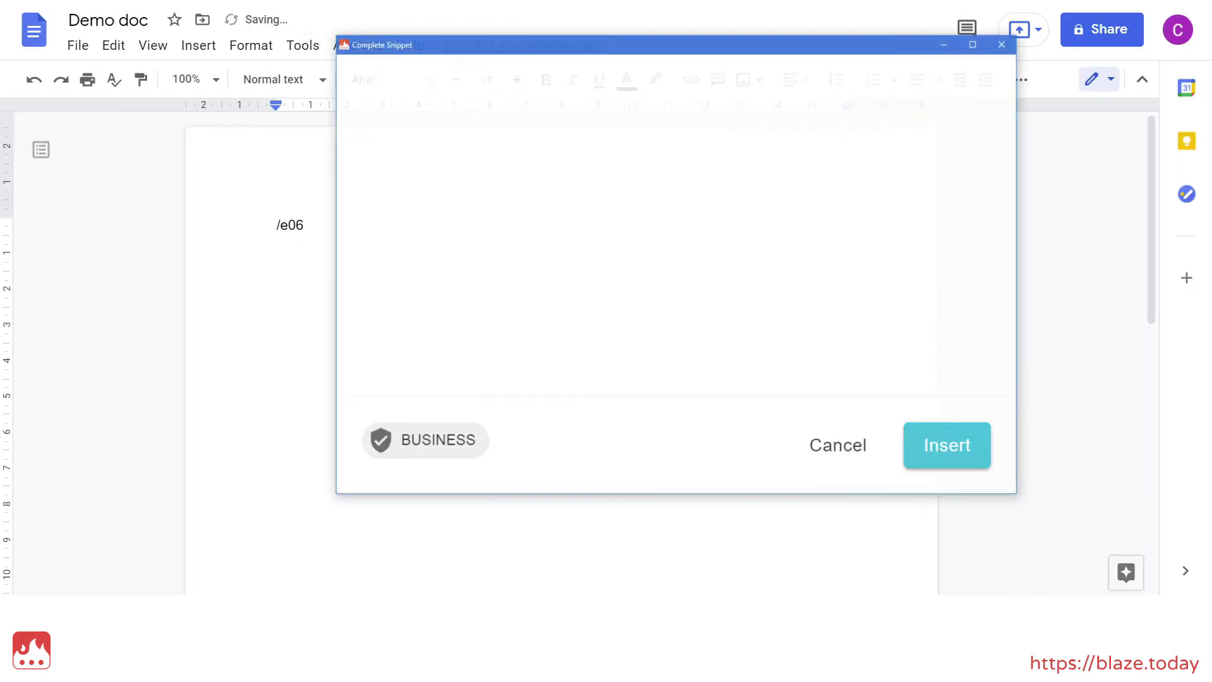
pyautogui.write('user@domain.co.uk')
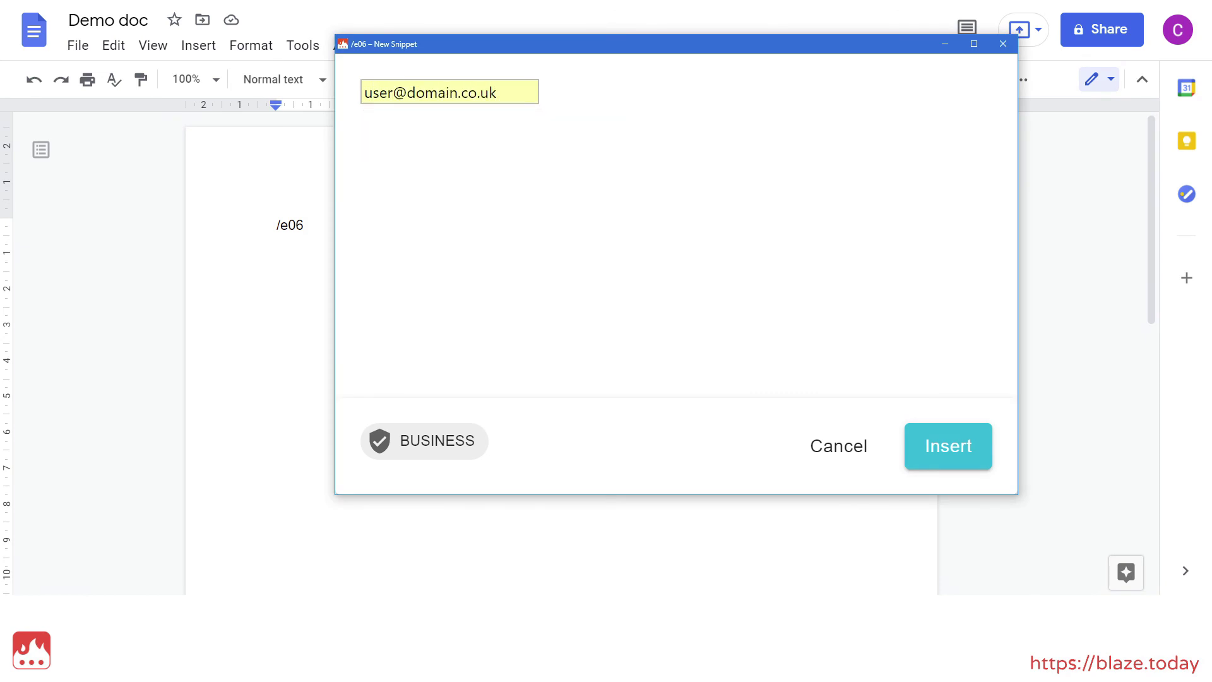
pyautogui.click(946, 449)
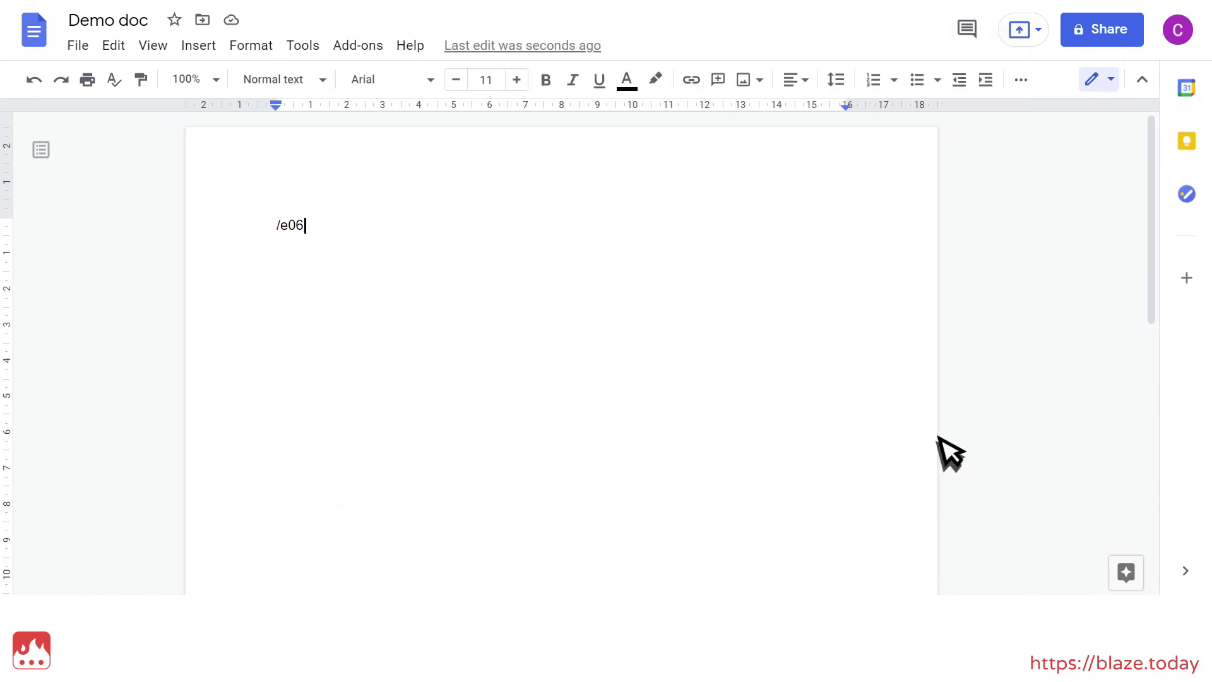